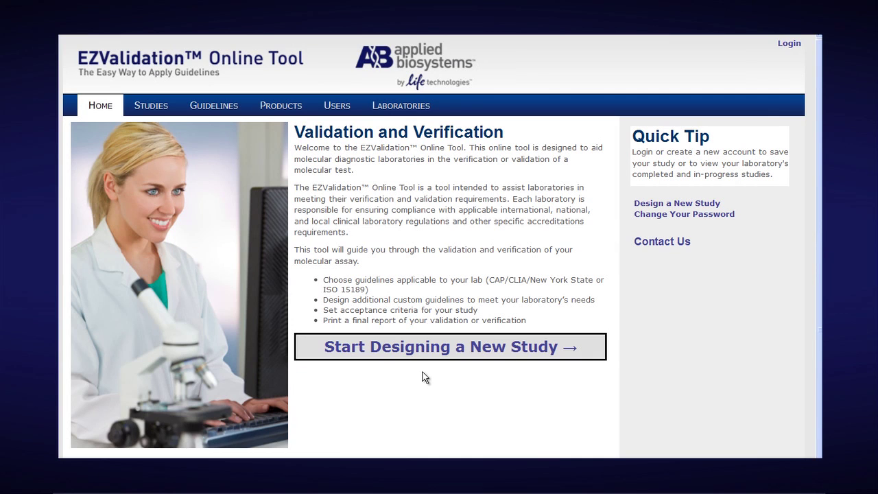
Start designing a new study with validation start date 8/19/2011 and laboratory location United States
left_click(416, 353)
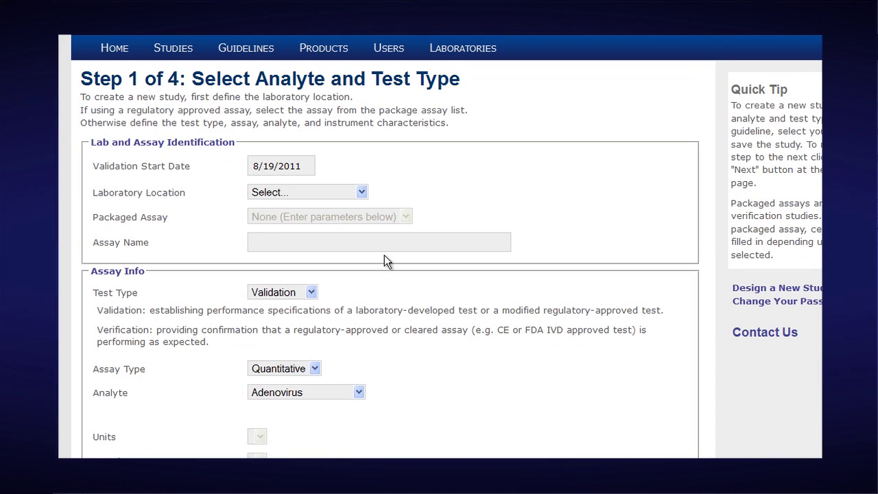
left_click(306, 167)
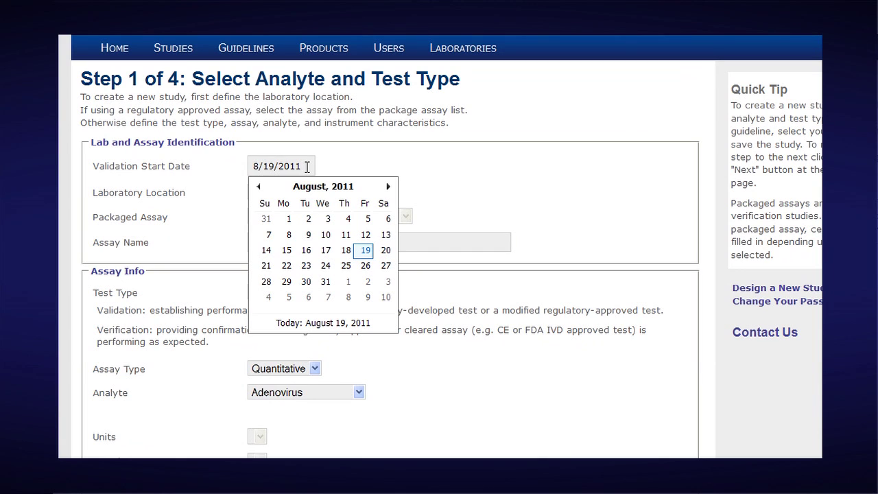
left_click(366, 250)
left_click(362, 194)
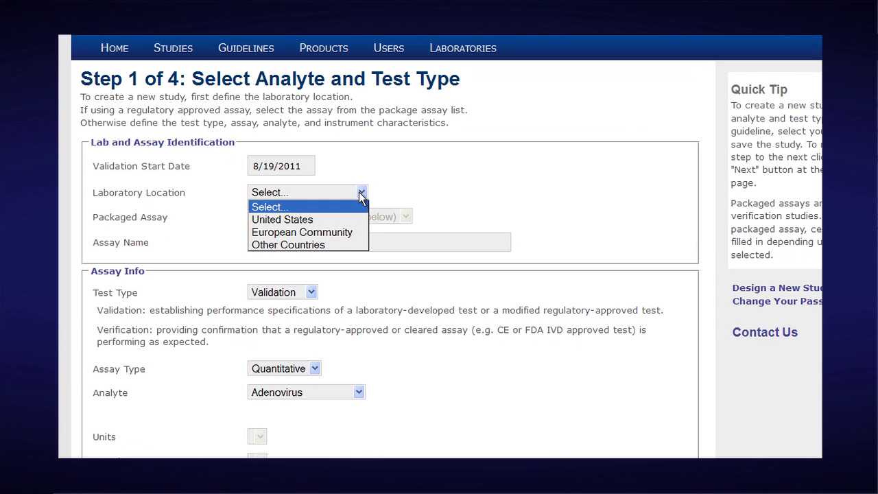
left_click(299, 219)
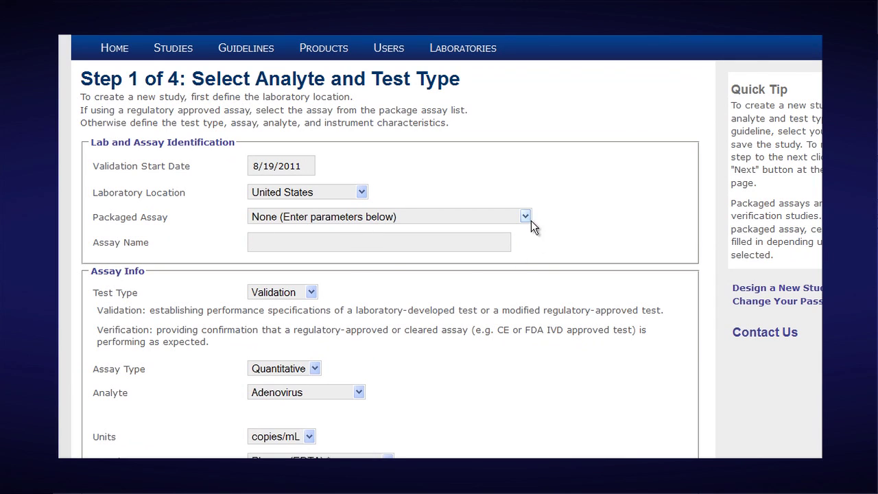
Choose Roche COBAS AmpliPrep/COBAS Taqman HIV-1 v2.0 as the study's packaged assay
left_click(526, 217)
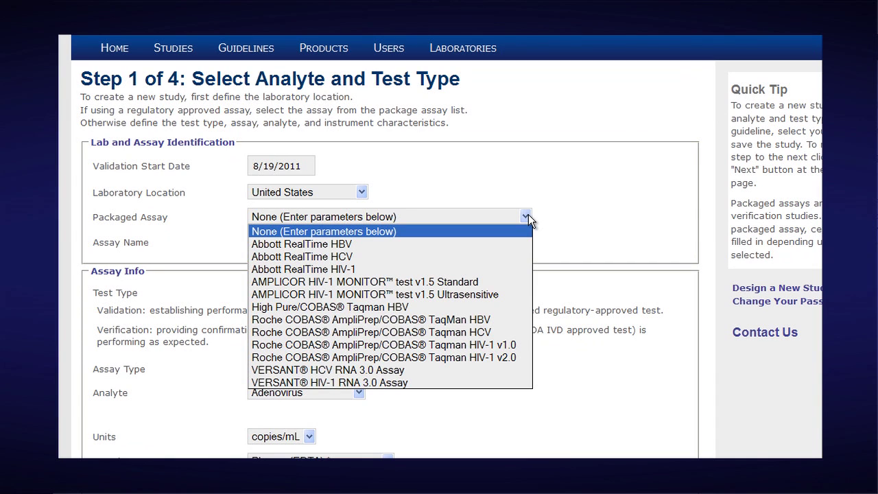
left_click(430, 358)
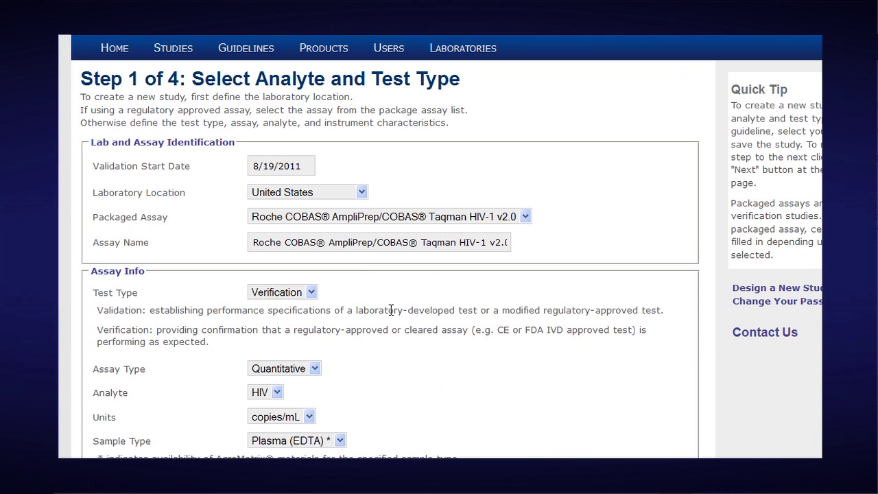
left_click_drag(258, 241, 443, 240)
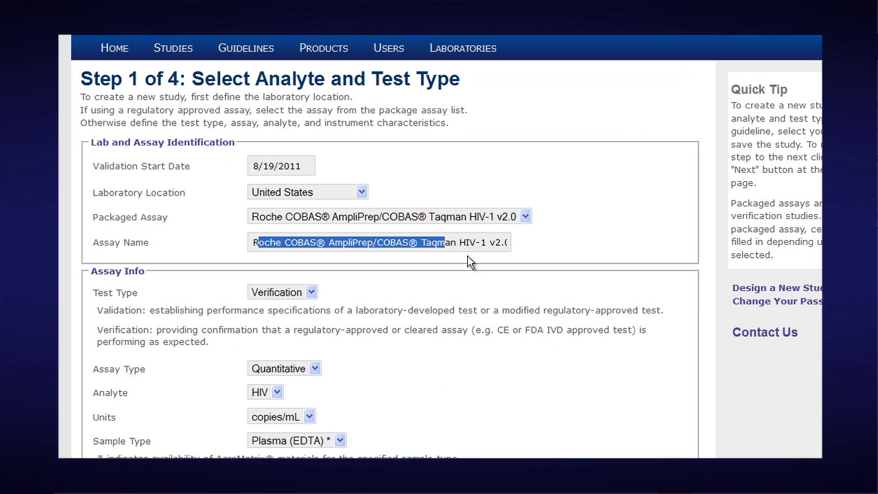
Choose Verification as the test type and review the Quantitative assay type and HIV analyte options
left_click(311, 293)
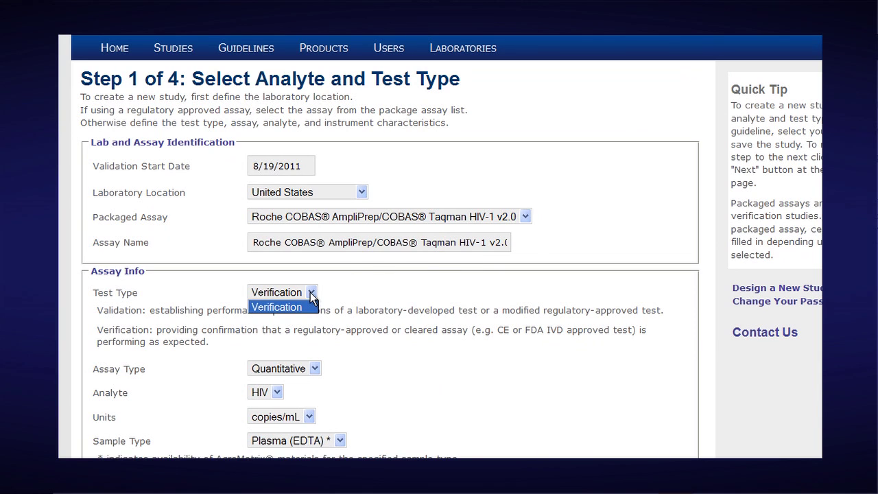
left_click(304, 310)
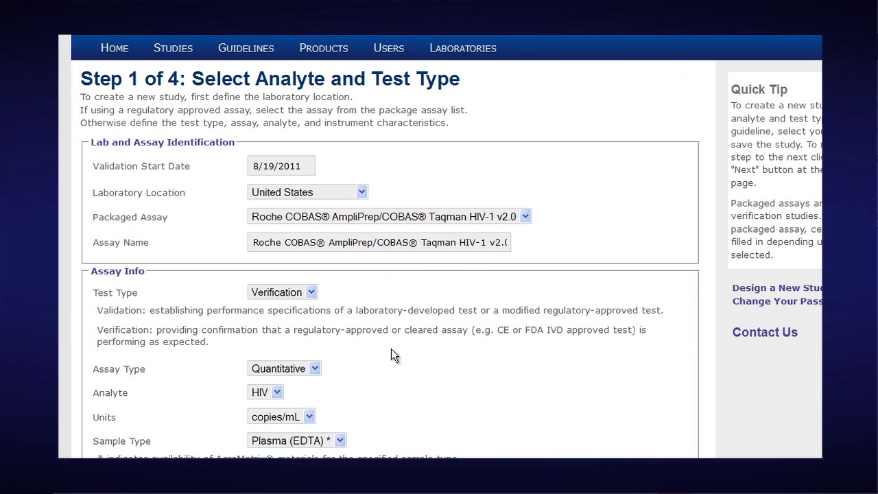
left_click(314, 368)
left_click(320, 369)
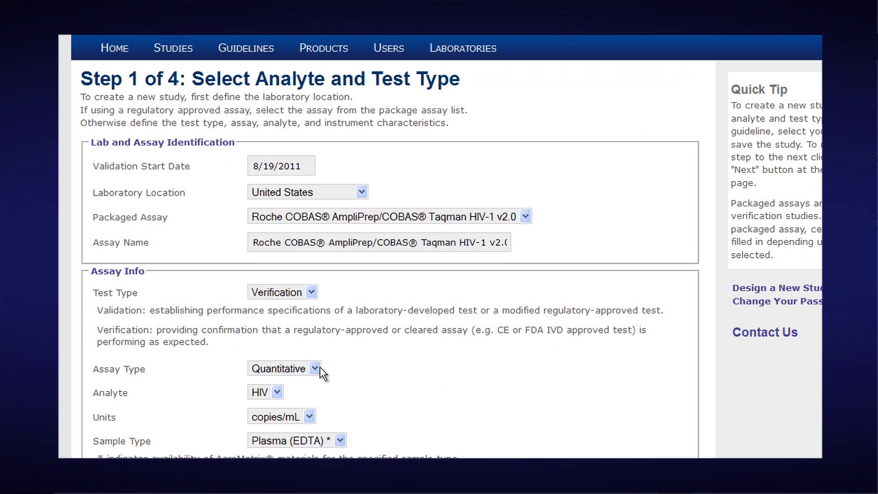
left_click(278, 392)
left_click(278, 392)
Keep copies/mL as the units and Plasma (EDTA) as the sample type, and continue to the guideline selection
left_click(310, 417)
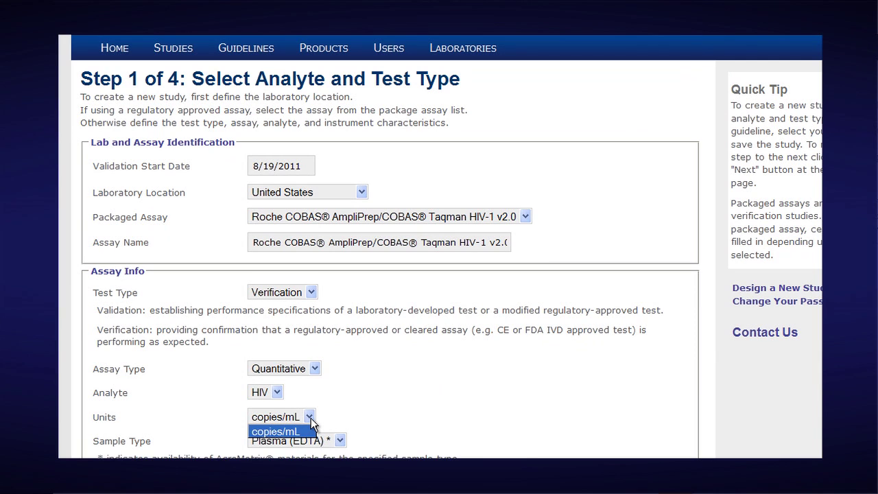
left_click(310, 418)
left_click(339, 441)
left_click(343, 445)
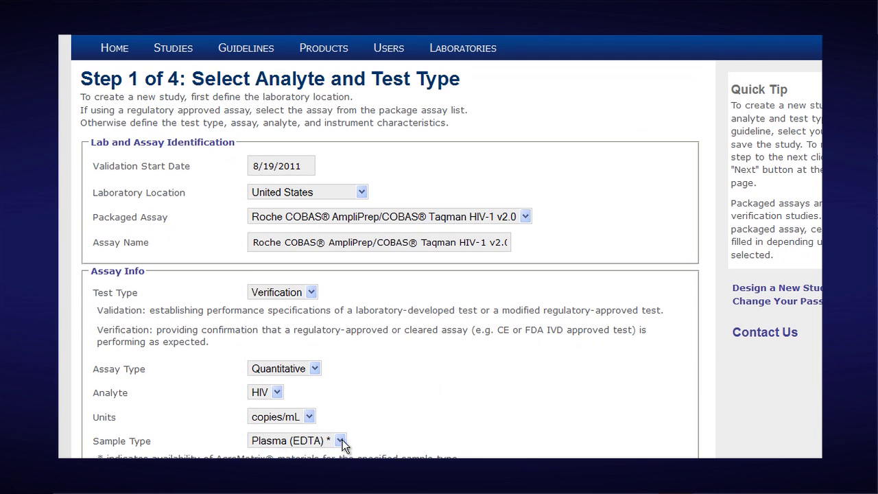
scroll(673, 426, "down", 2)
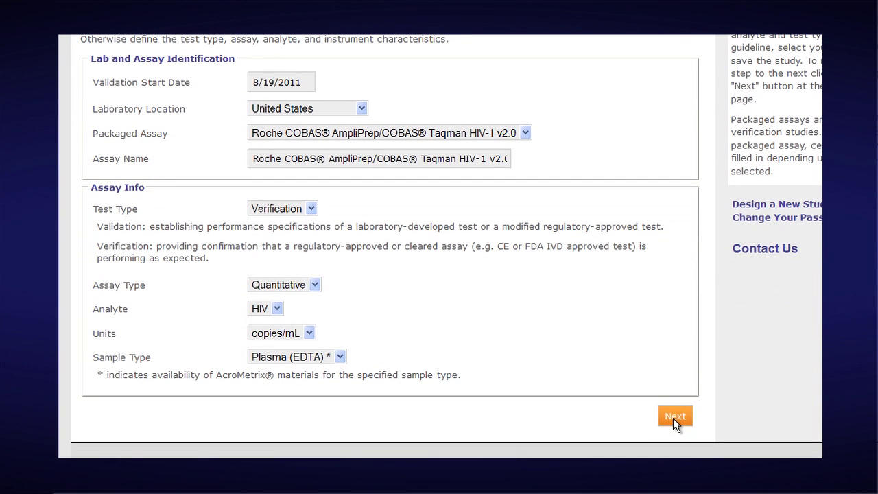
left_click(673, 418)
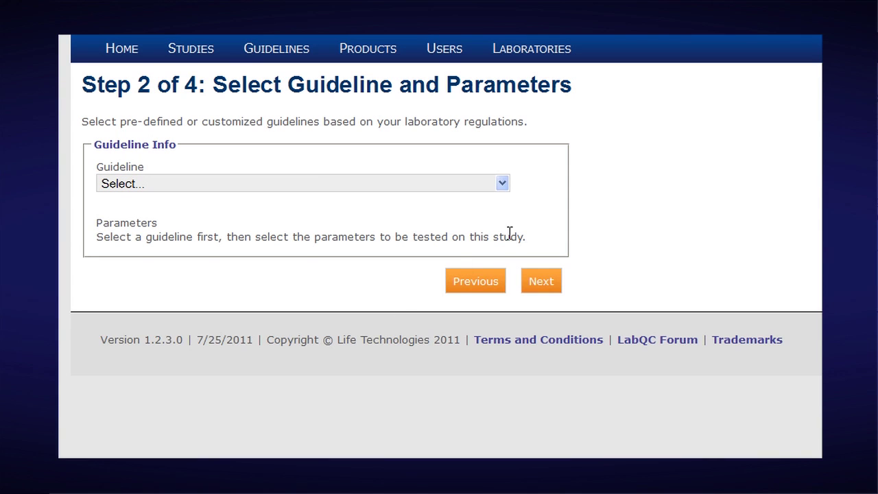
Select the CLIA / CAP/ NYS (L. Sloan / E. Burd) guideline, exclude the Normal Values parameter, and continue to the instruments
left_click(503, 184)
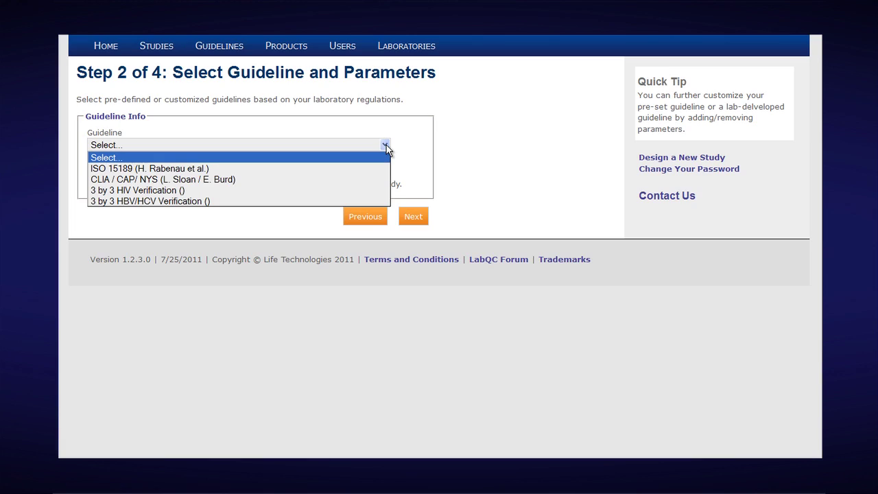
left_click(215, 180)
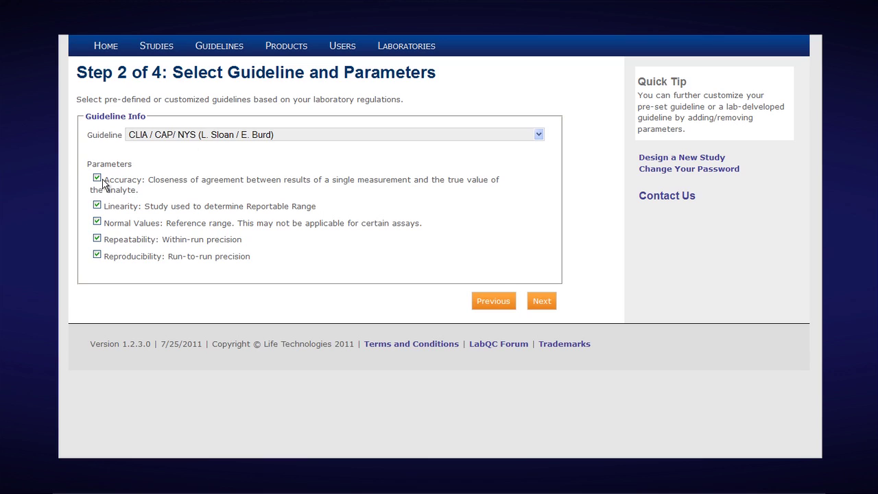
left_click(98, 222)
left_click(541, 301)
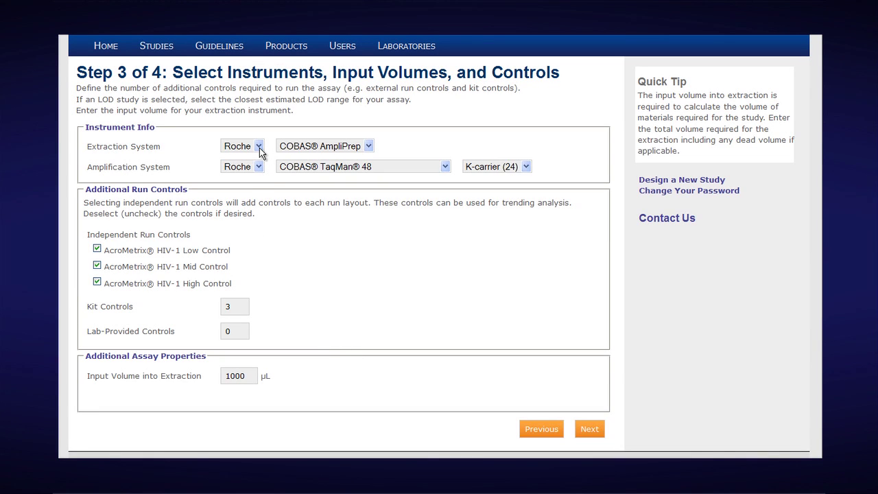
Select Roche COBAS AmpliPrep as the extraction system
left_click(259, 147)
left_click(259, 156)
left_click(364, 147)
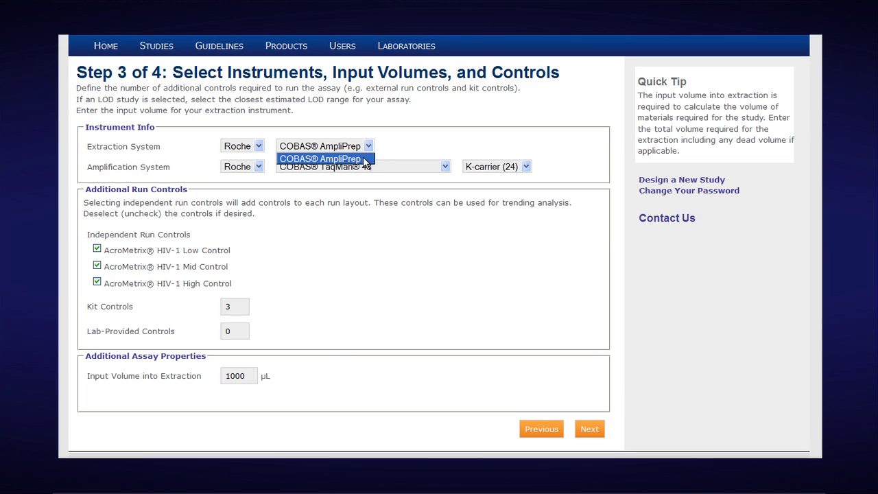
left_click(367, 158)
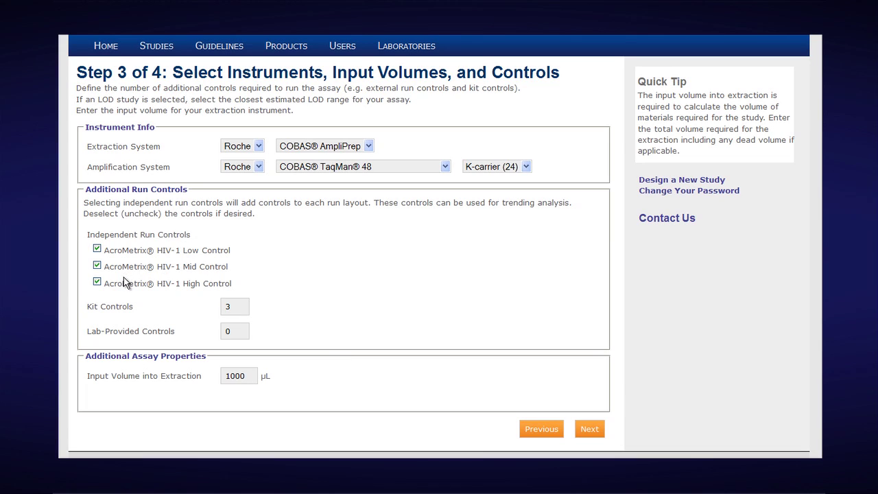
Deselect the AcroMetrix HIV-1 Low, Mid and High independent run controls and continue to the study review
left_click_drag(235, 307, 210, 305)
left_click(97, 249)
left_click(96, 265)
left_click(97, 283)
left_click(590, 429)
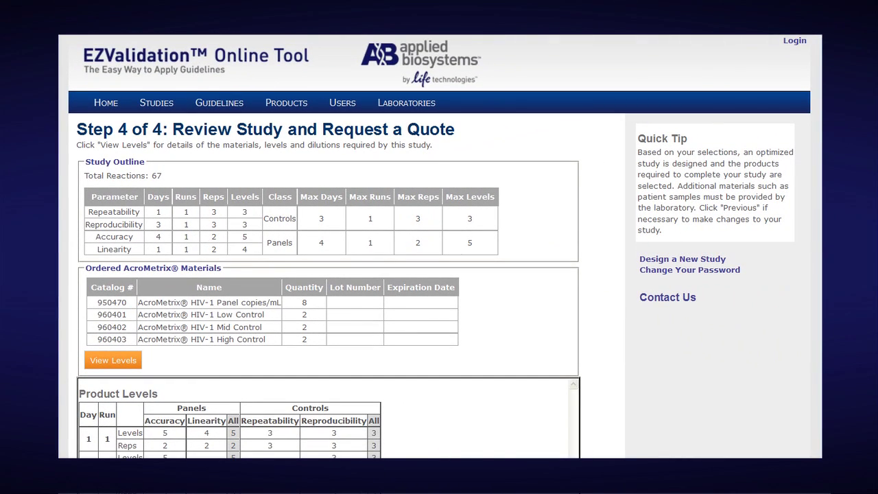
Review the product levels and mark the study for a quote request
scroll(653, 233, "down", 5)
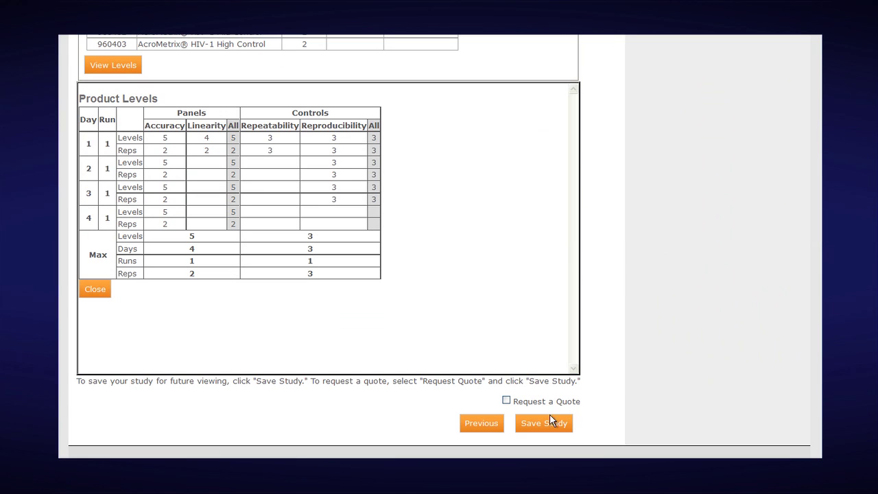
left_click(508, 401)
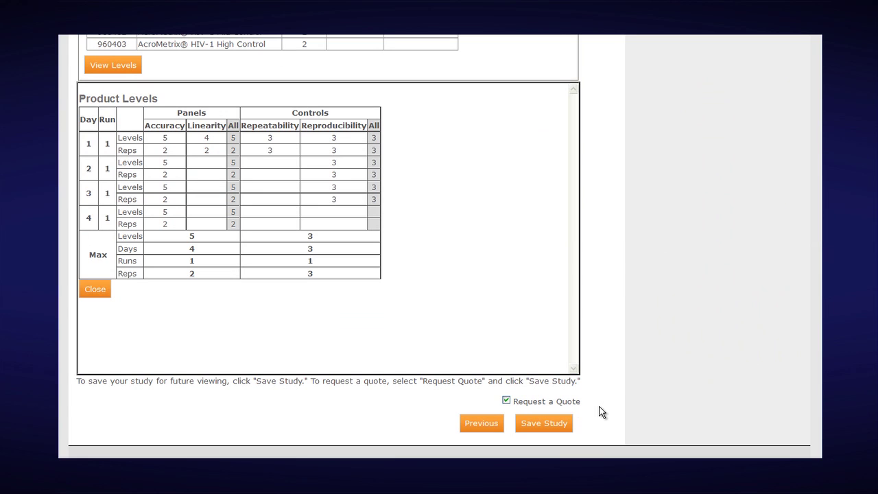